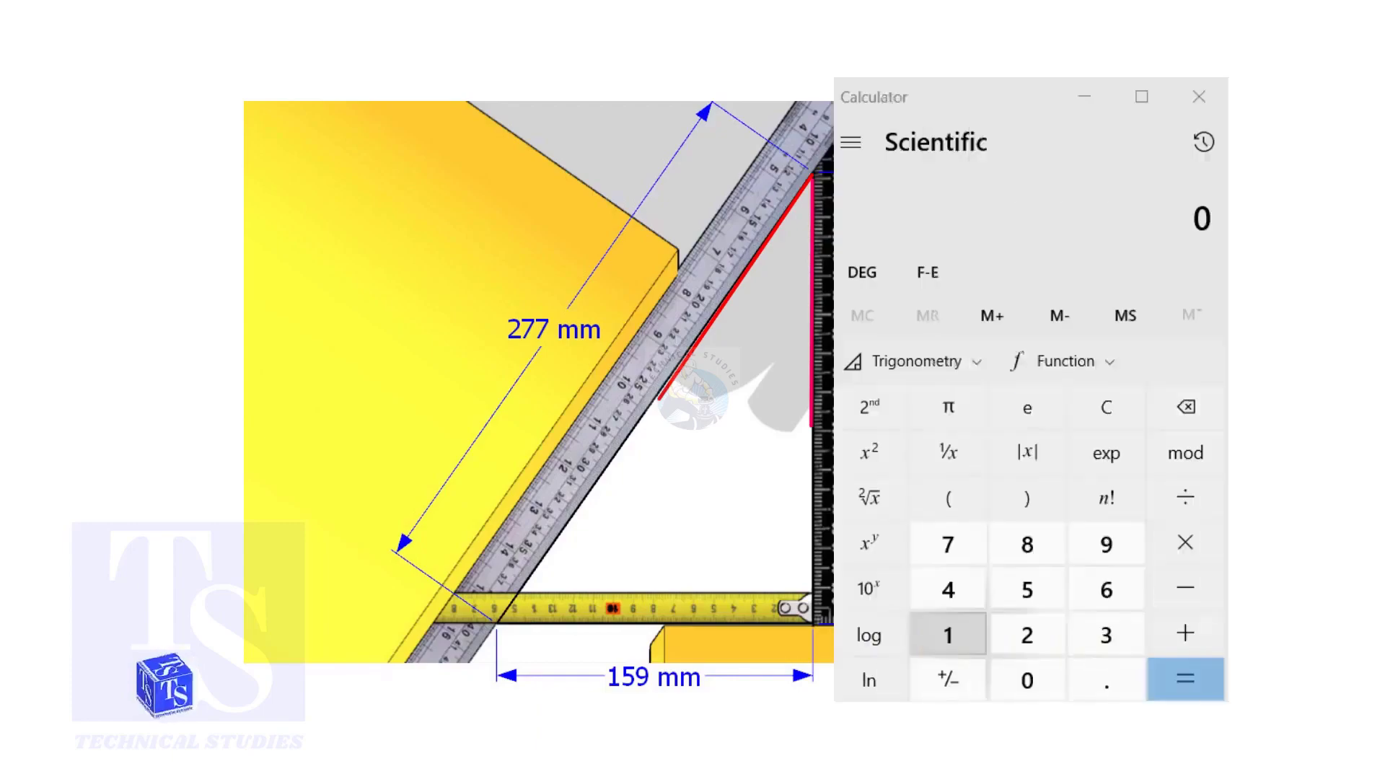
Divide 159 by 277 to get the sine ratio for the miter
{"action": "left_click", "coordinate": [948, 635]}
{"action": "left_click", "coordinate": [1027, 590]}
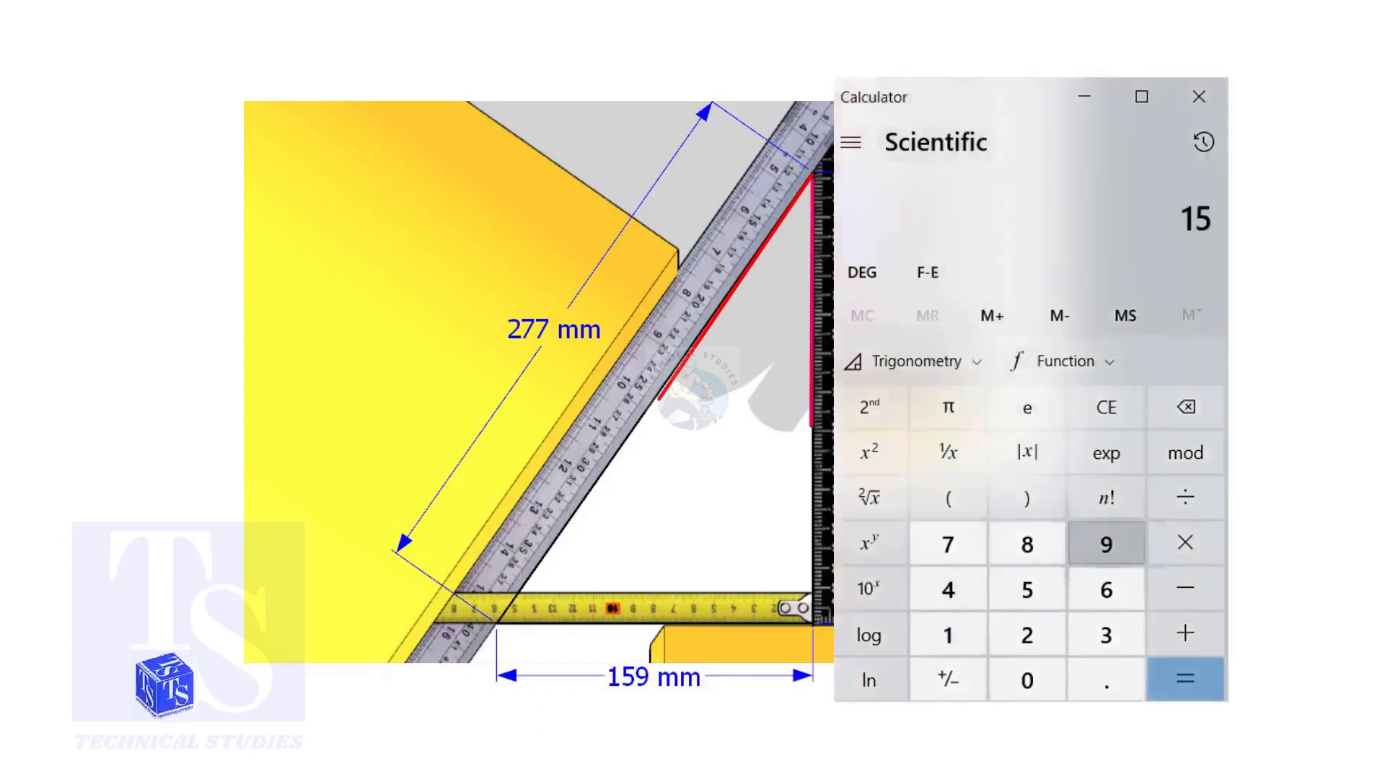
{"action": "left_click", "coordinate": [1106, 544]}
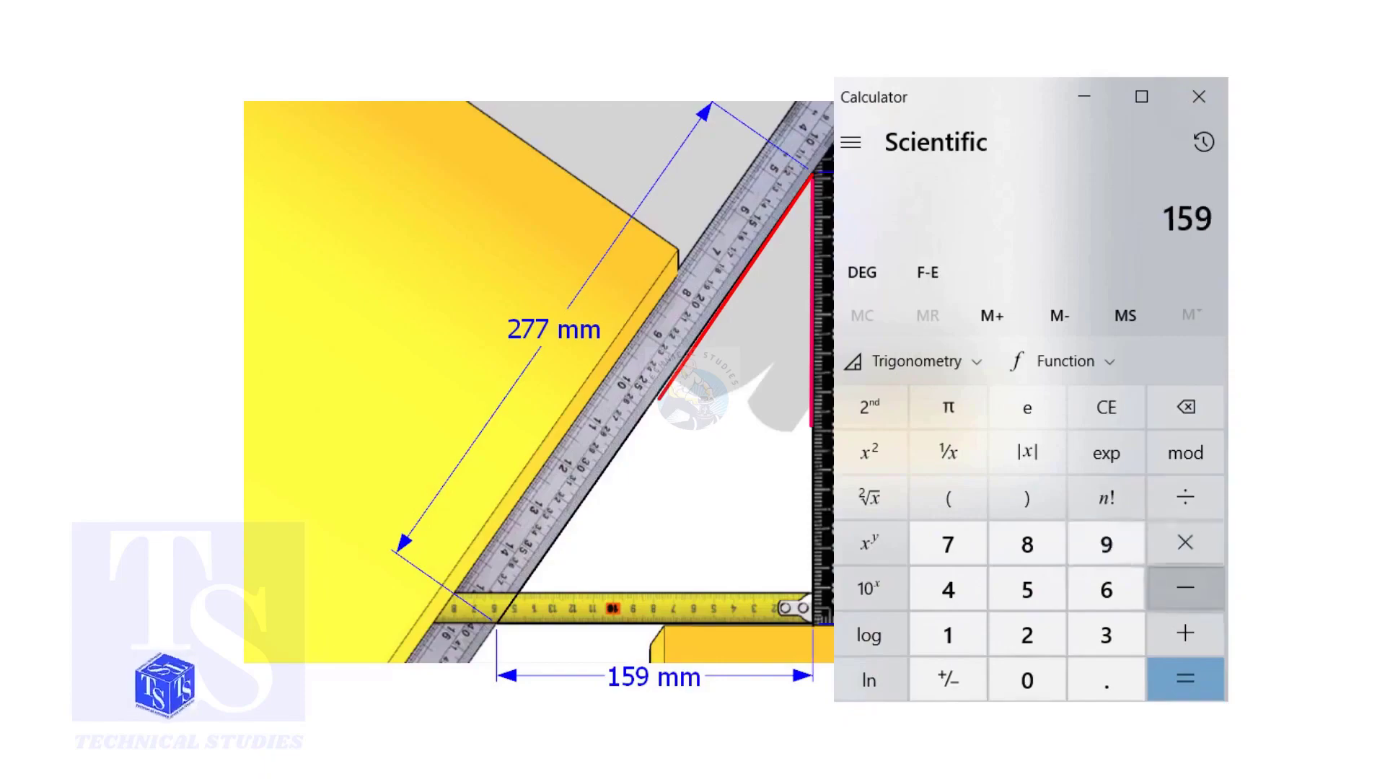
{"action": "left_click", "coordinate": [1184, 497]}
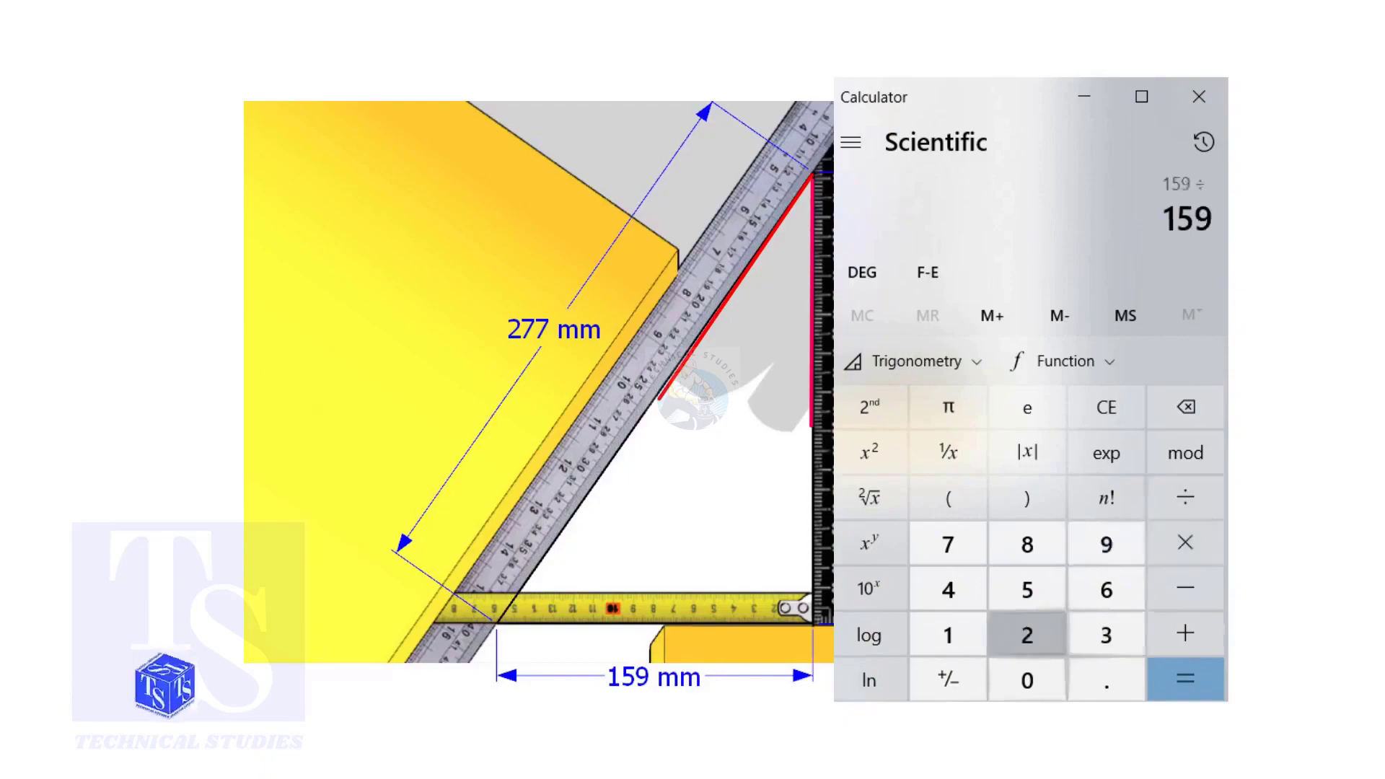
{"action": "left_click", "coordinate": [1026, 636]}
{"action": "left_click", "coordinate": [948, 545]}
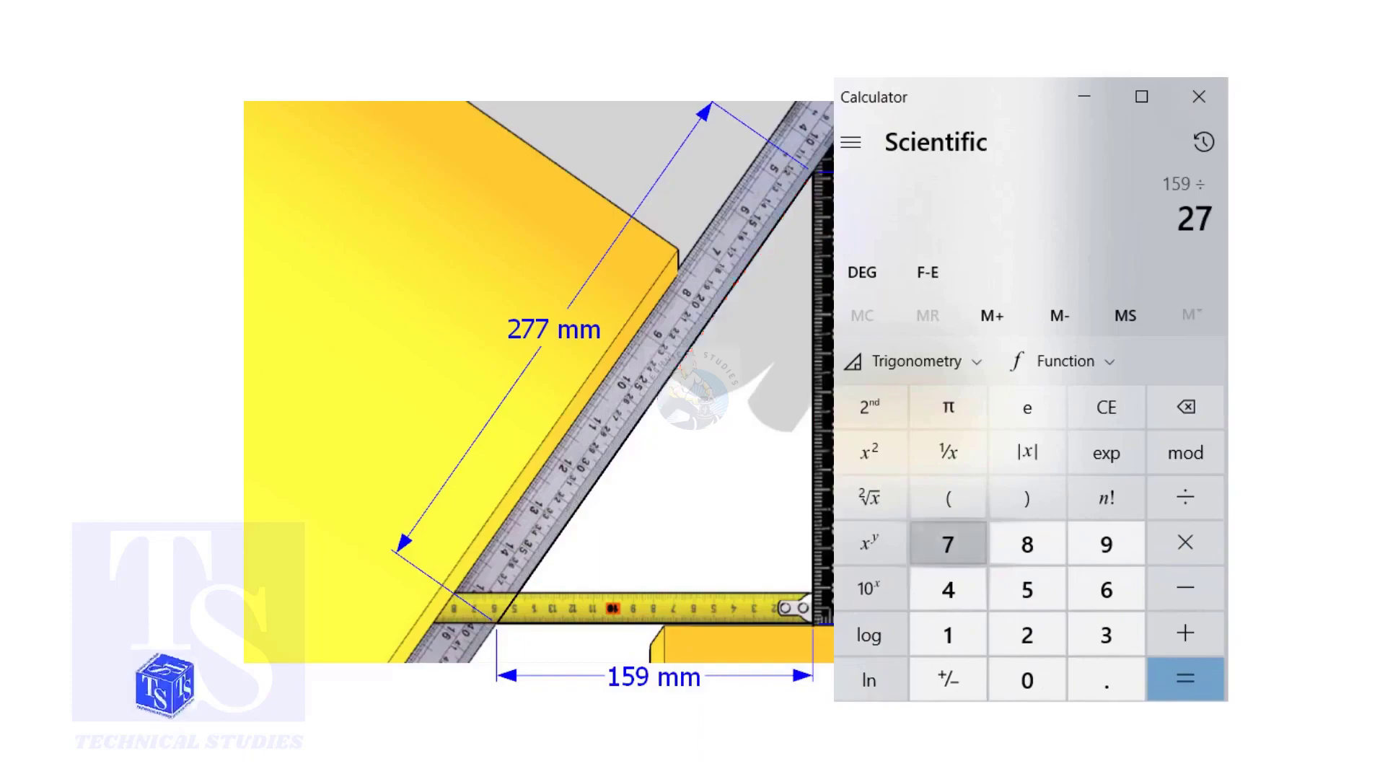
{"action": "left_click", "coordinate": [1185, 679]}
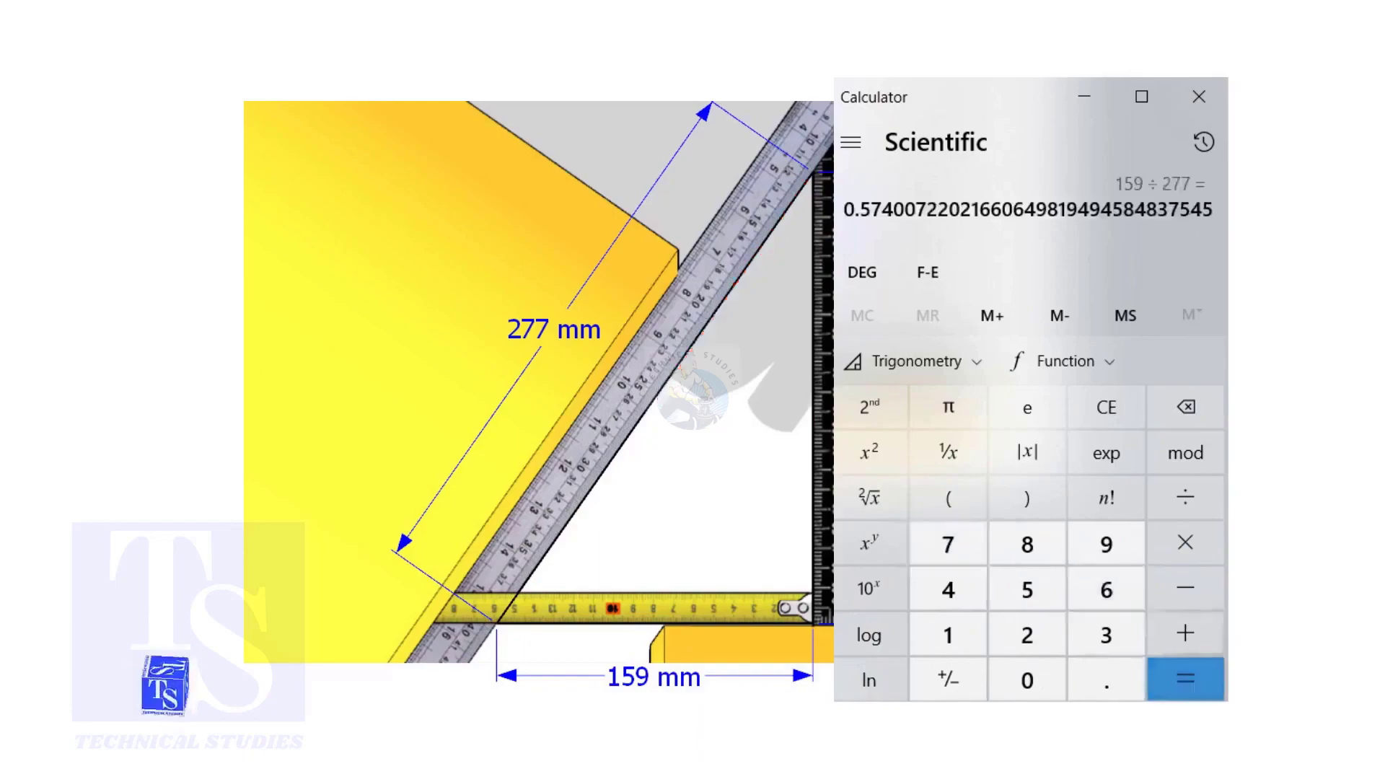
Take the inverse sine of the ratio, about 35.03 degrees
{"action": "left_click", "coordinate": [916, 361]}
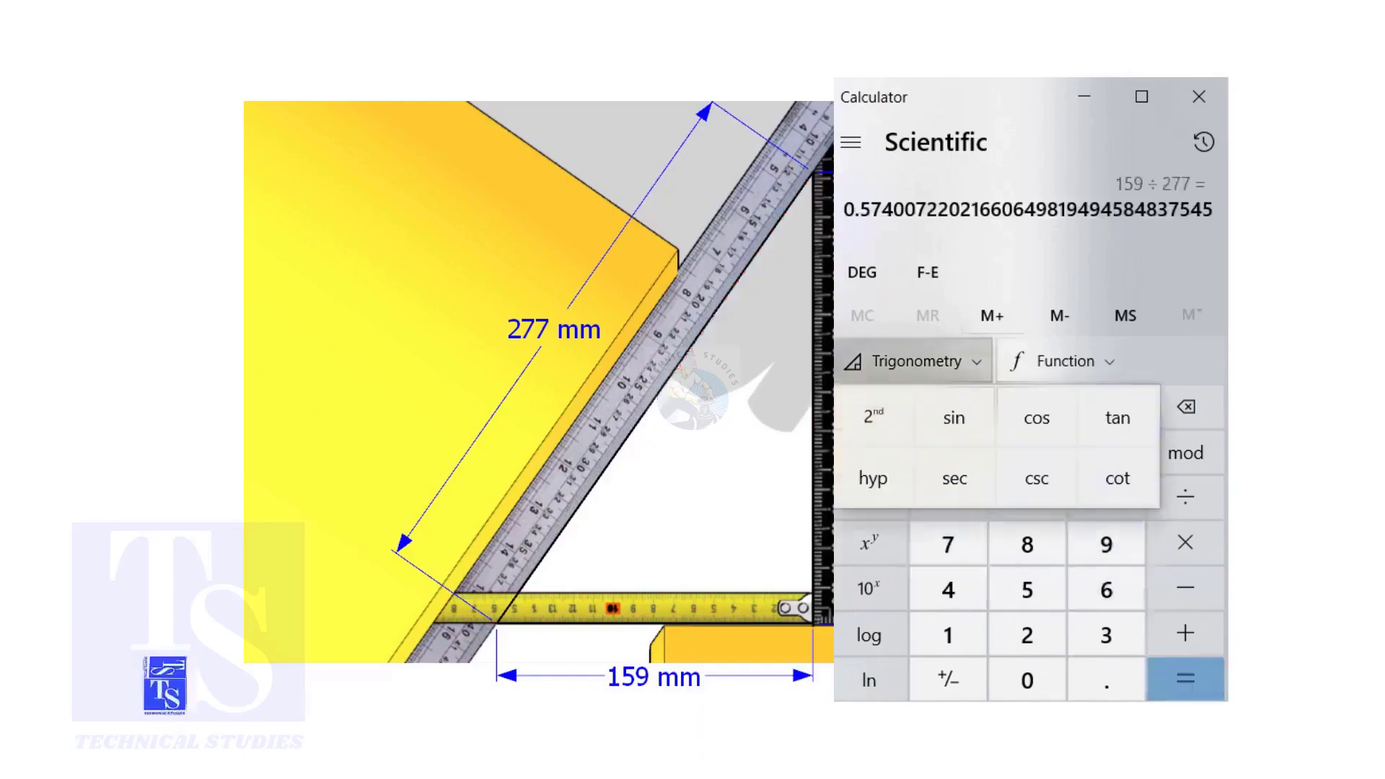
{"action": "left_click", "coordinate": [872, 417]}
{"action": "left_click", "coordinate": [954, 417]}
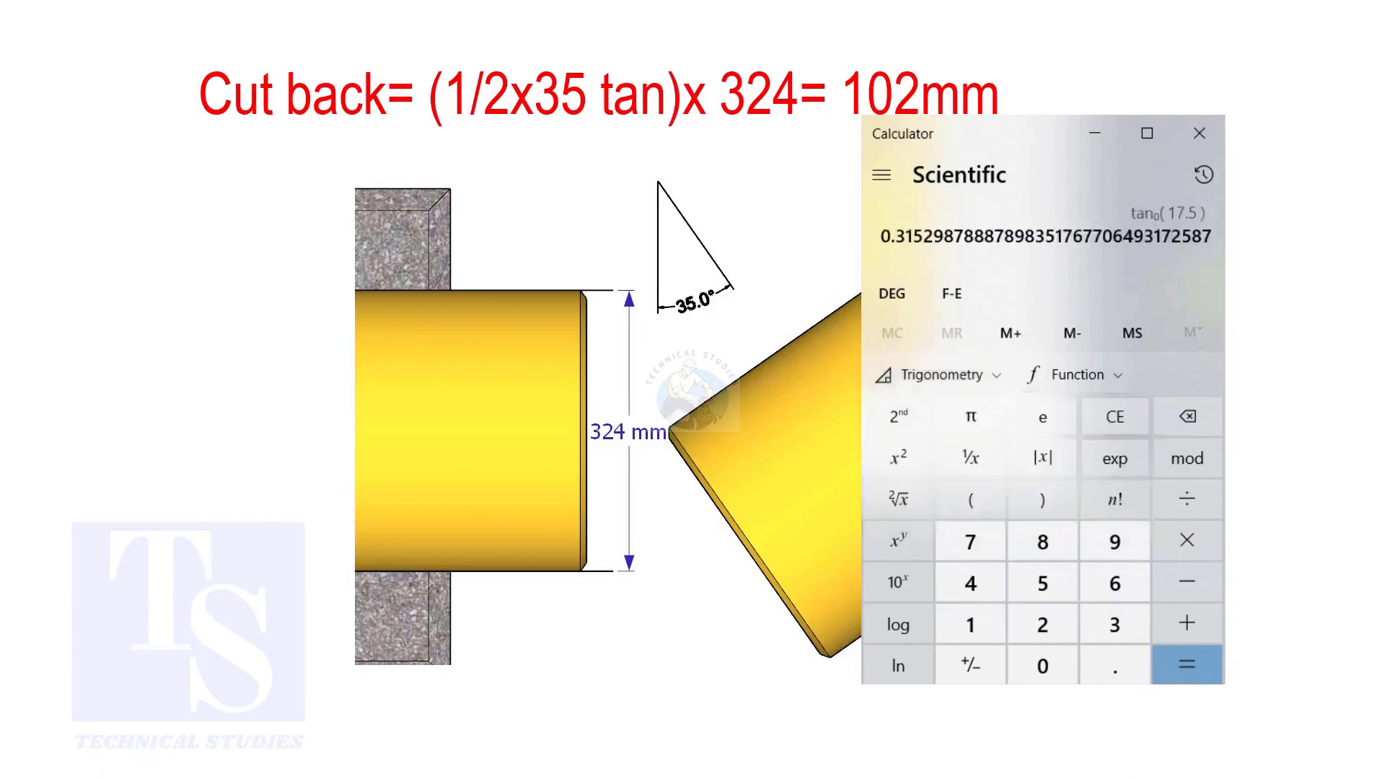
Start multiplying tan(17.5) by the 324 mm pipe diameter
{"action": "left_click", "coordinate": [1187, 539]}
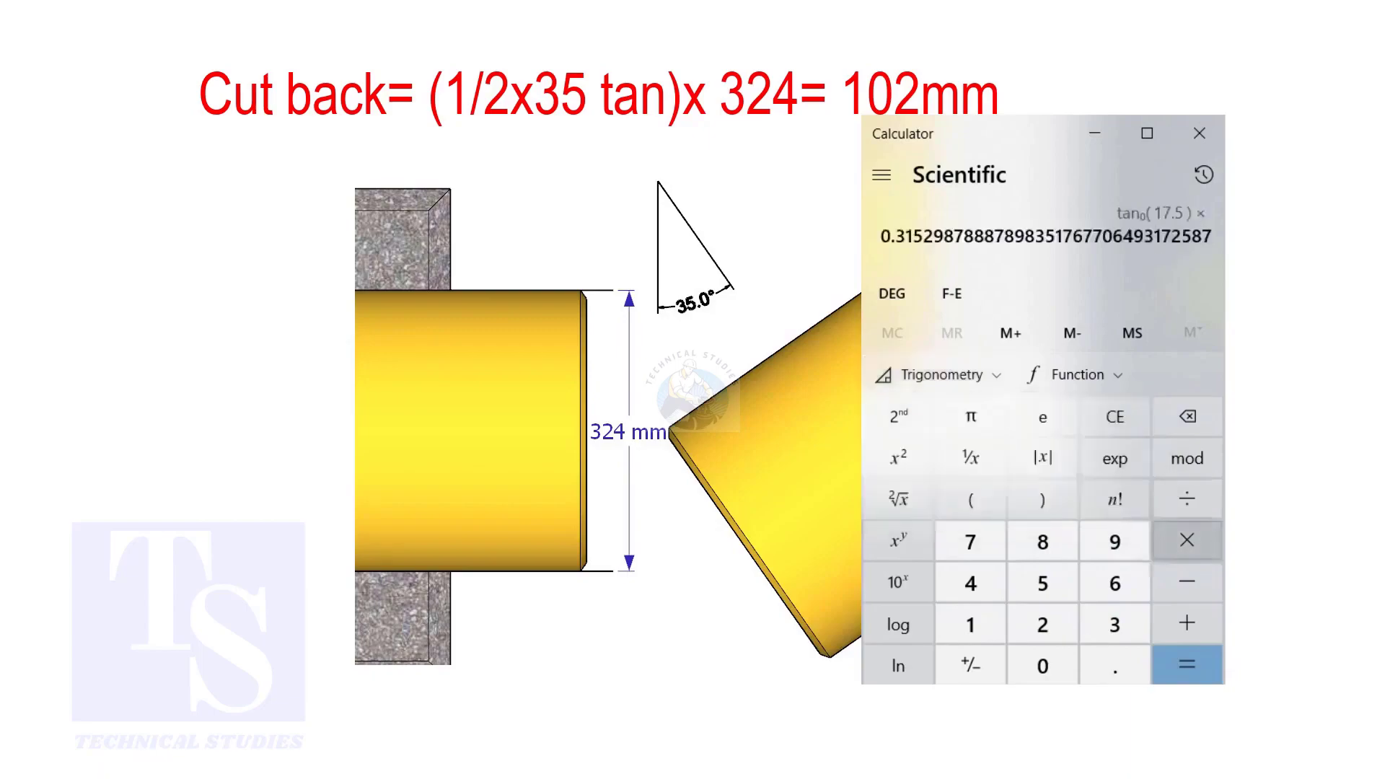